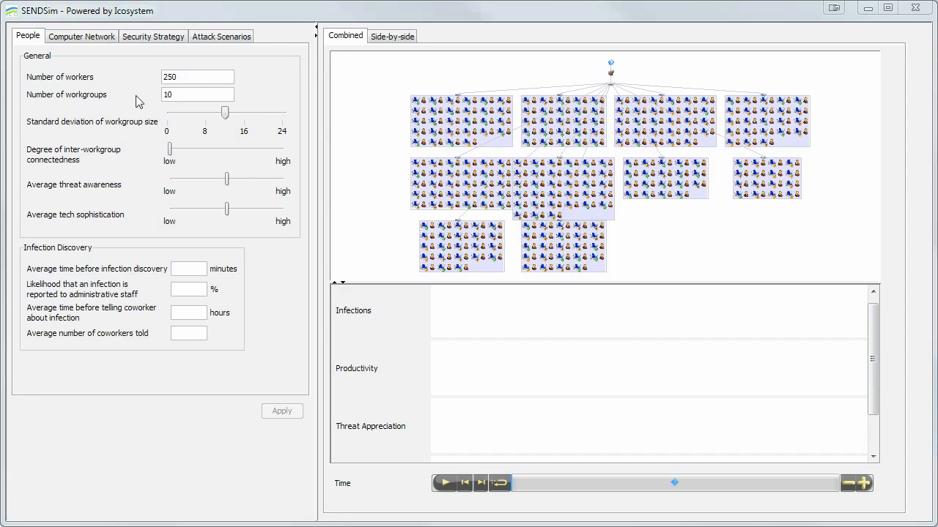
# Review network and security strategy settings, keeping No strategy, and the attack scenarios, then return to People.
pyautogui.click(98, 38)
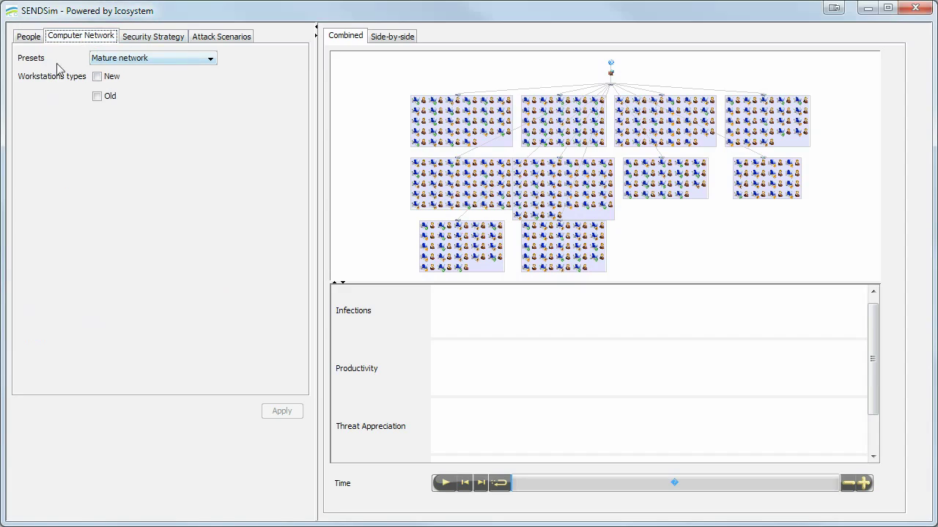
pyautogui.click(169, 38)
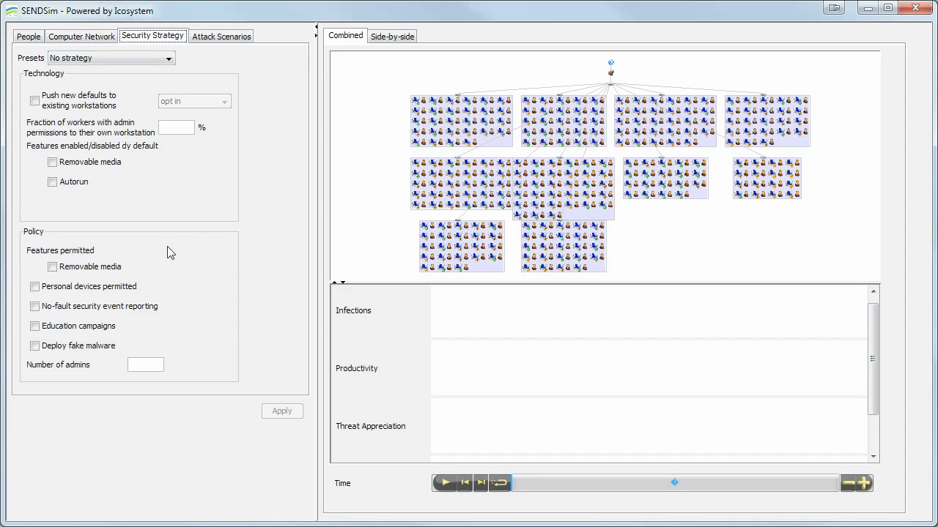
pyautogui.click(133, 61)
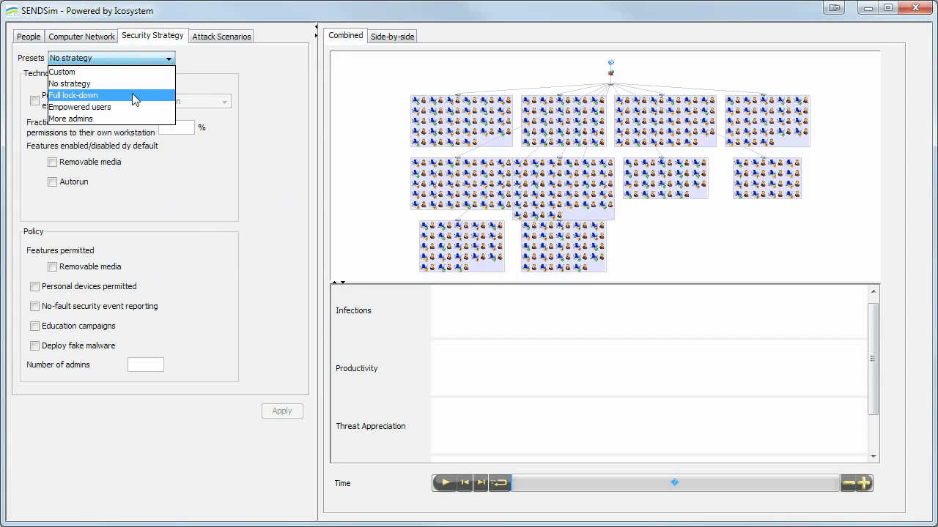
pyautogui.click(277, 203)
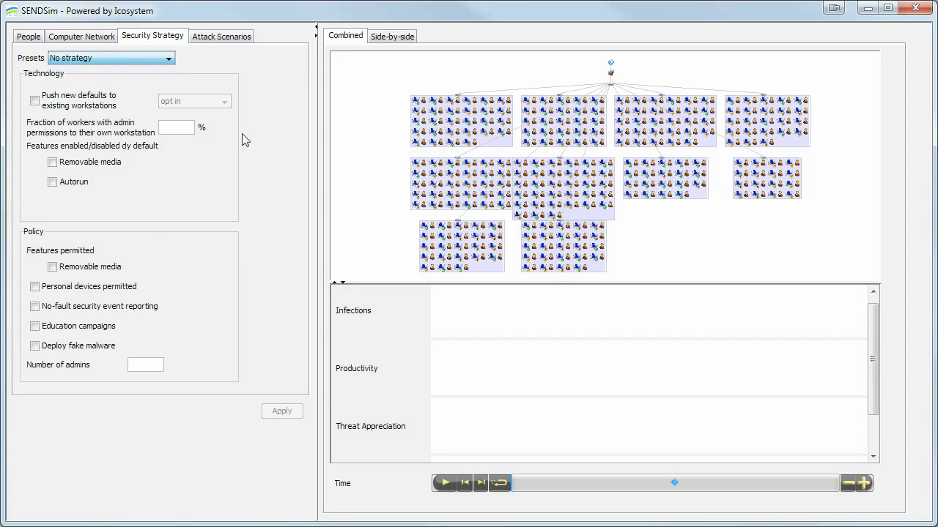
pyautogui.click(212, 38)
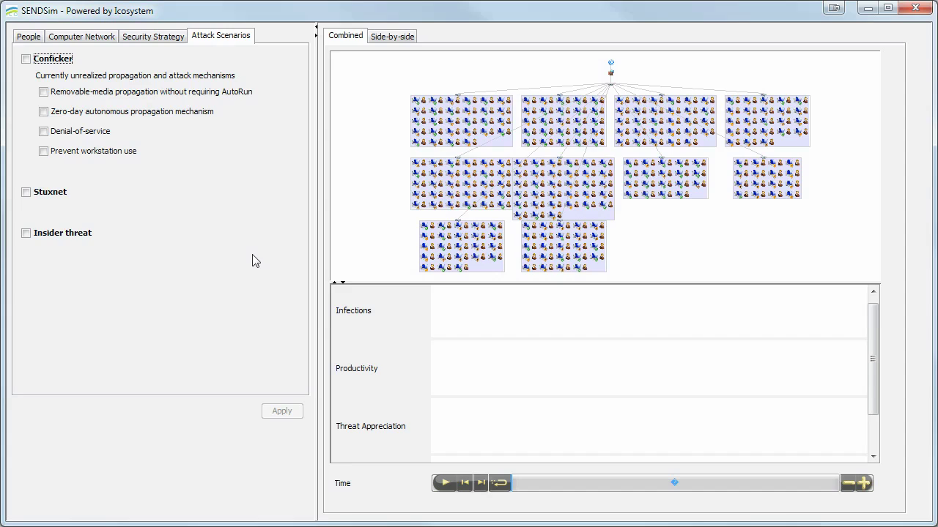
pyautogui.click(30, 36)
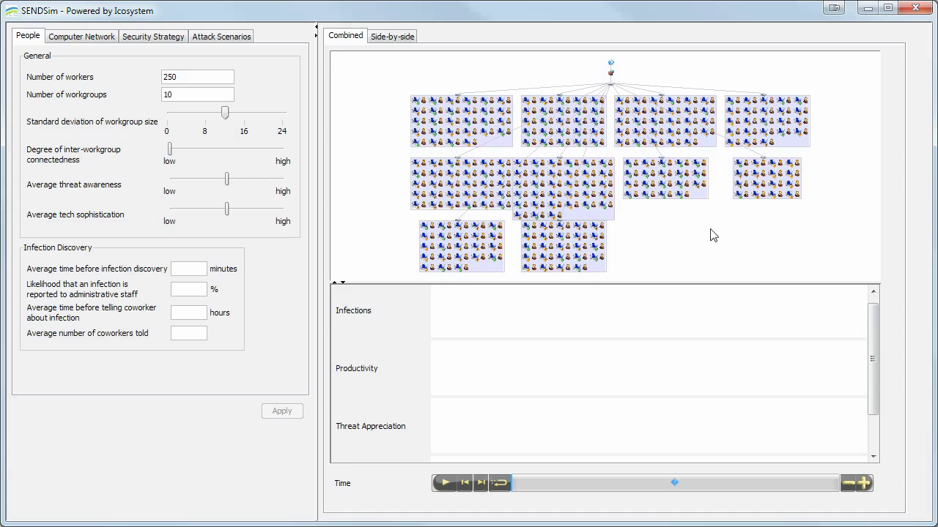
# Zoom into the network diagram to inspect details of individual workstations and workers.
pyautogui.scroll(5, 600, 208)
pyautogui.scroll(3, 601, 201)
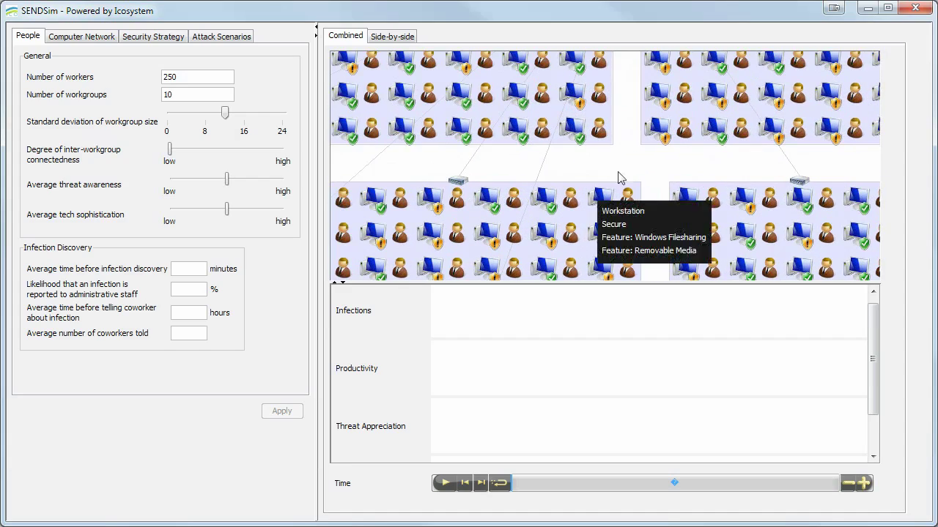
pyautogui.scroll(2, 613, 162)
pyautogui.scroll(2, 646, 165)
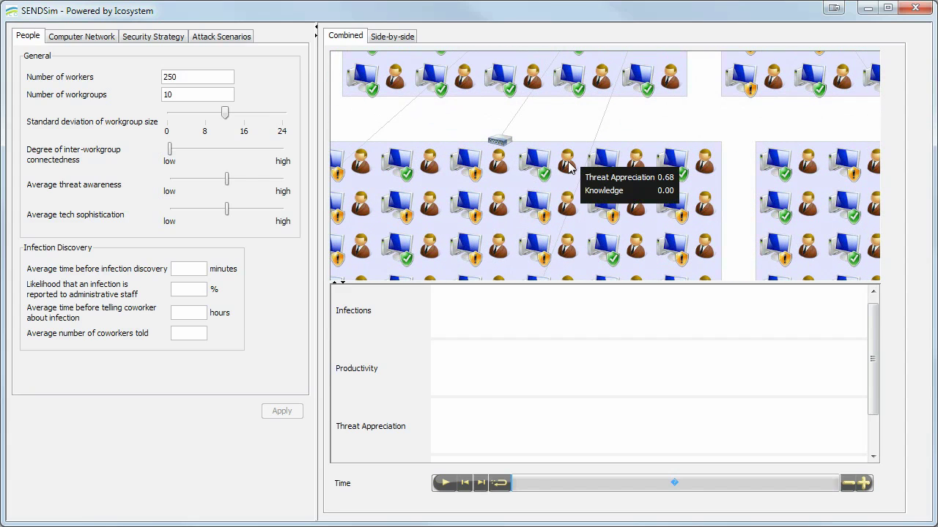
pyautogui.moveTo(540, 165)
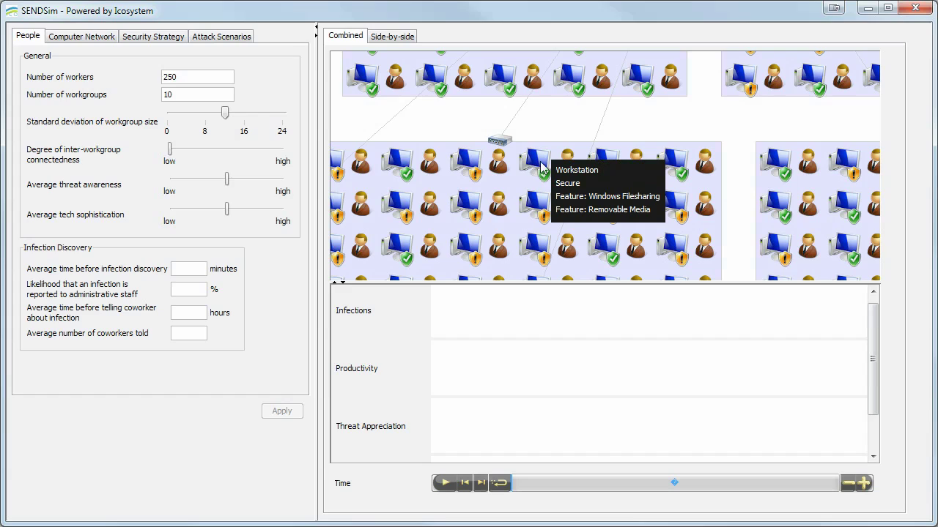
pyautogui.moveTo(543, 202)
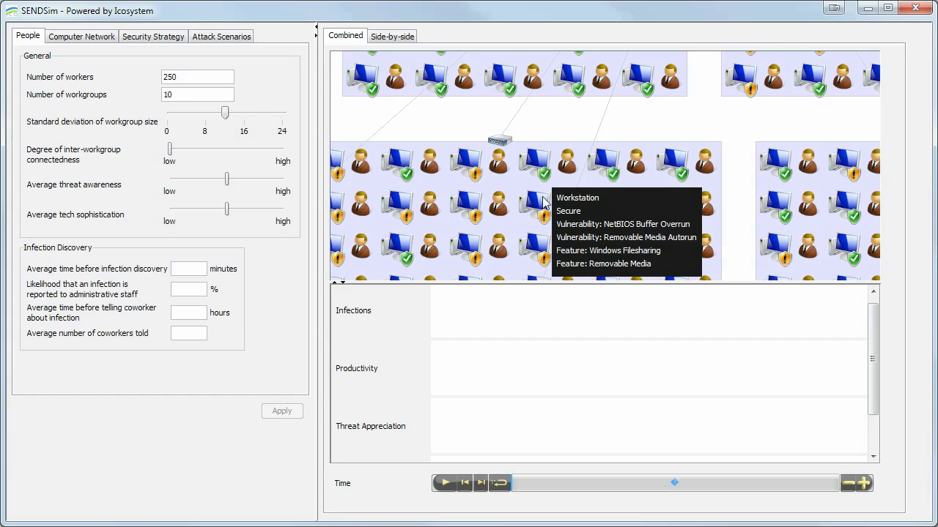
# Zoom back out, recenter the diagram, and switch to the Side-by-side graph view.
pyautogui.scroll(-5, 544, 202)
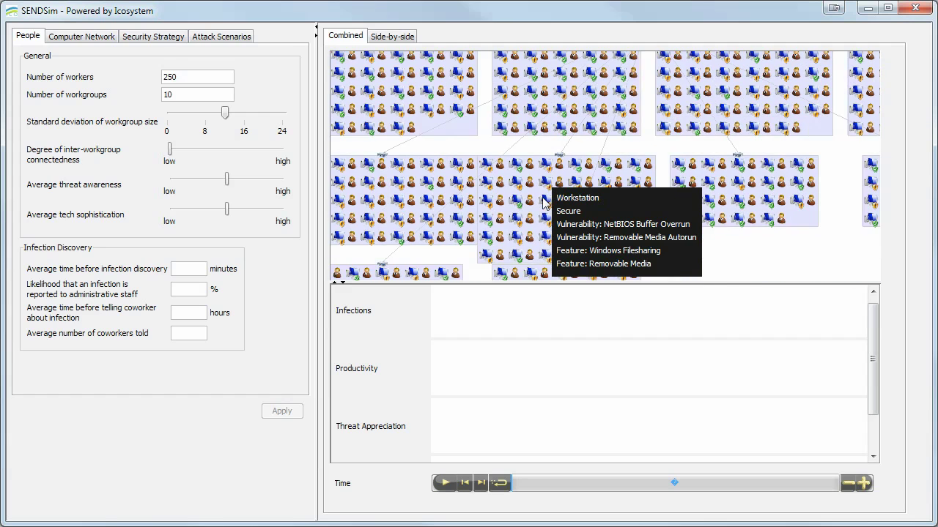
pyautogui.scroll(-3, 543, 202)
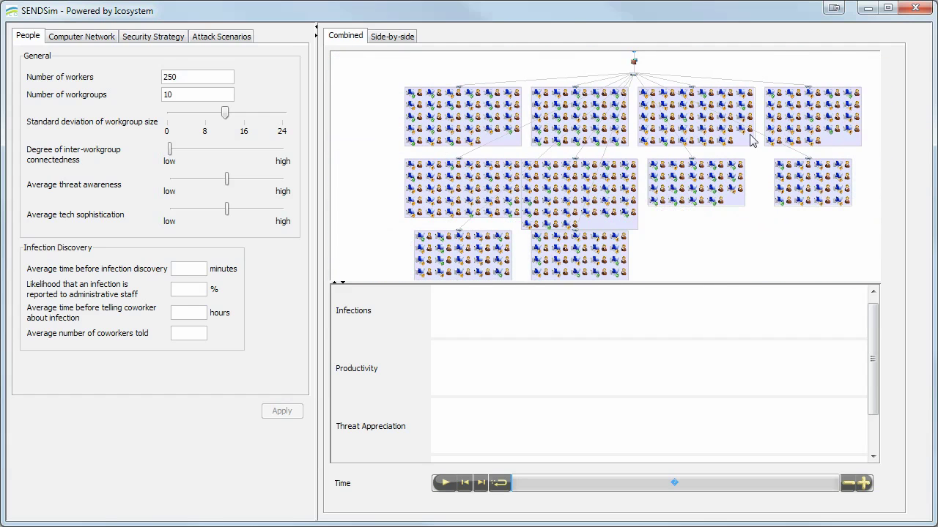
pyautogui.moveTo(726, 224); pyautogui.dragTo(722, 254)
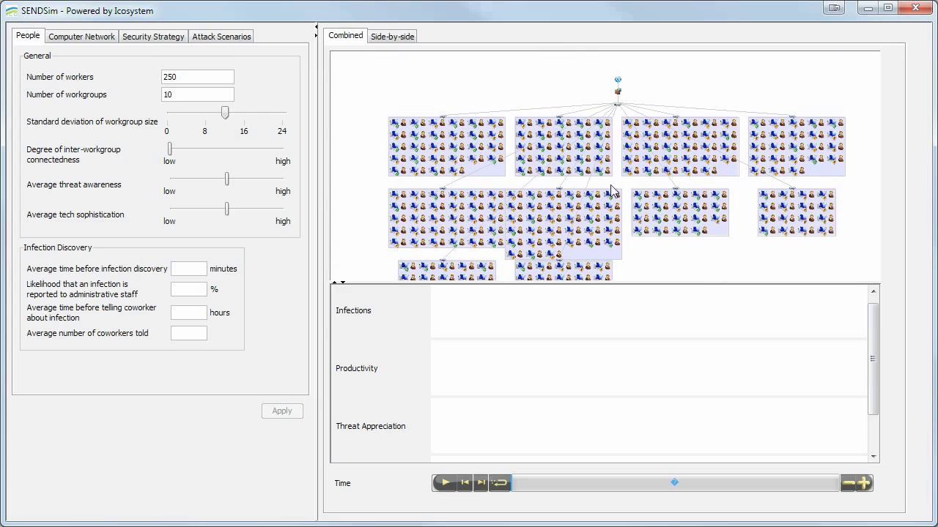
pyautogui.click(386, 41)
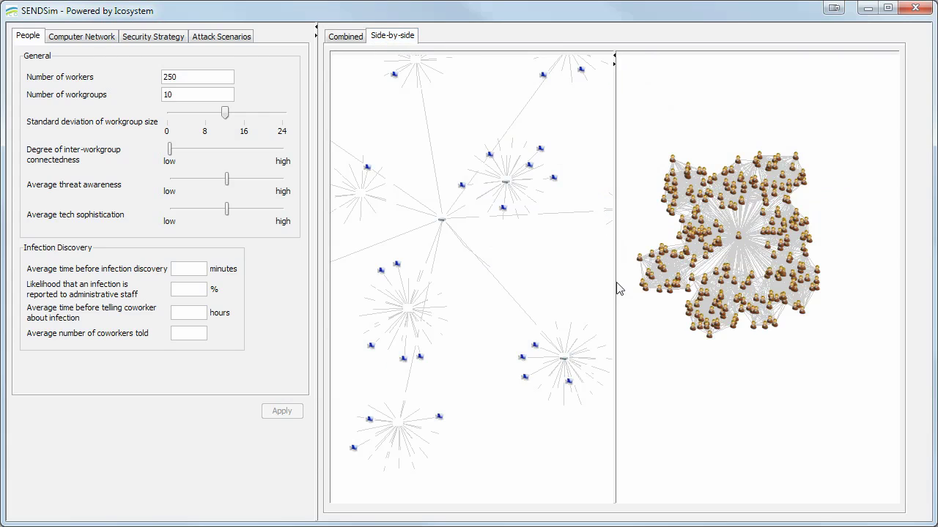
# Zoom the network graph onto the hub with its firewall and internet node, then enlarge the people graph.
pyautogui.moveTo(481, 122); pyautogui.dragTo(487, 181)
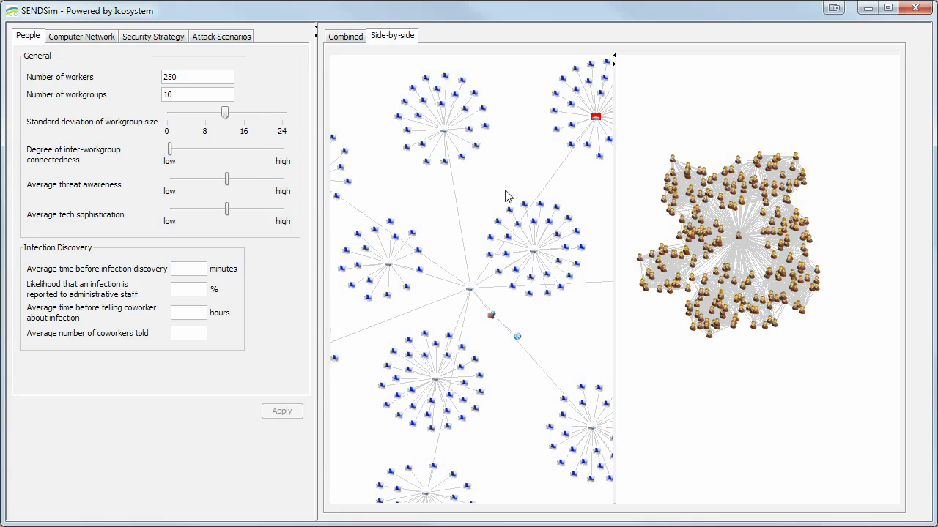
pyautogui.moveTo(511, 170); pyautogui.dragTo(502, 209)
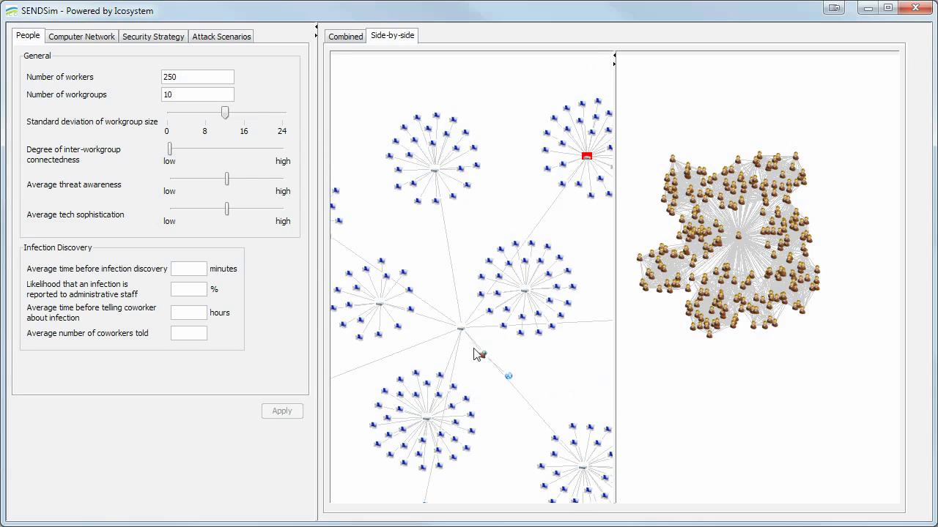
pyautogui.scroll(1, 463, 335)
pyautogui.scroll(1, 463, 335)
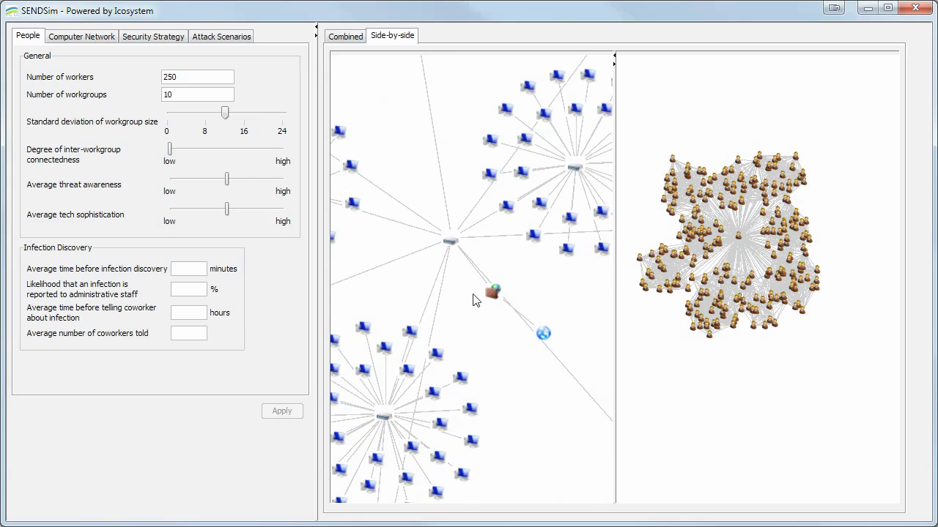
pyautogui.scroll(1, 541, 339)
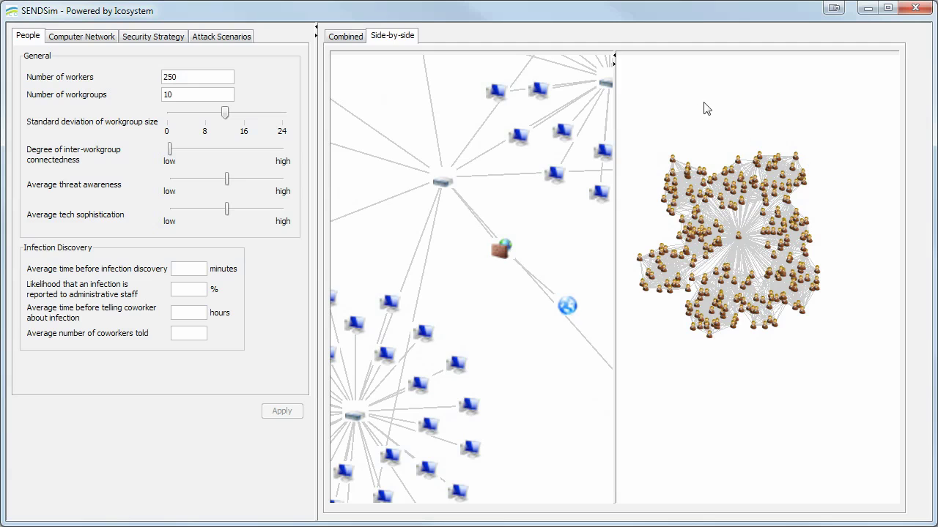
pyautogui.moveTo(704, 109); pyautogui.dragTo(720, 140)
pyautogui.scroll(4, 758, 284)
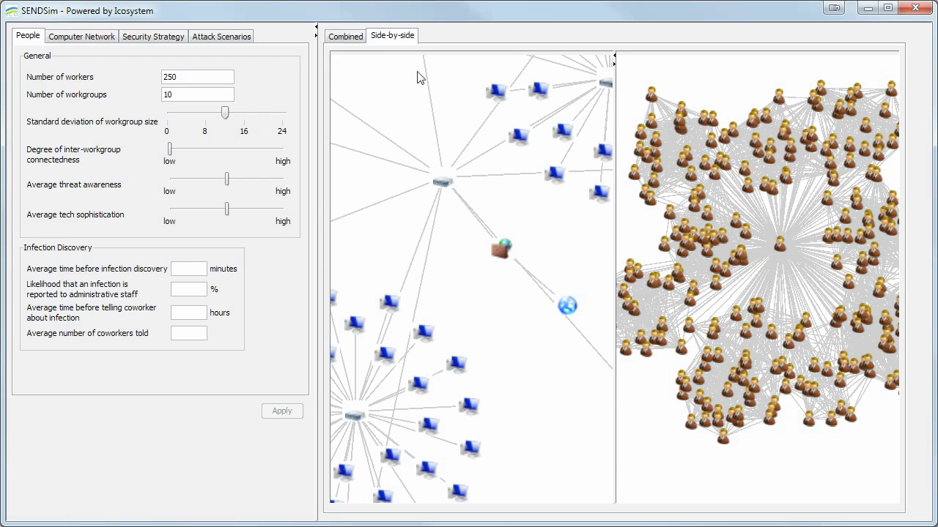
# Switch to the Combined view, check a worker node, and scroll the charts down to Cost.
pyautogui.click(345, 37)
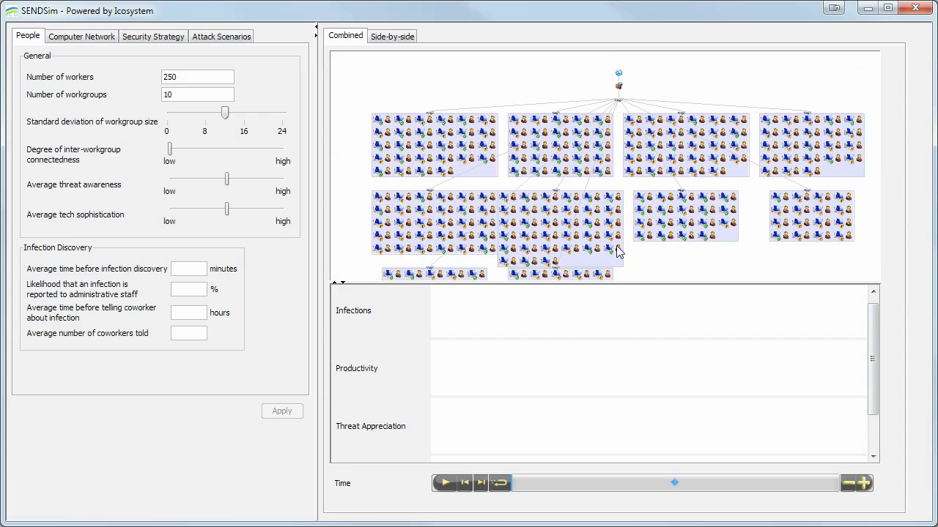
pyautogui.moveTo(673, 227)
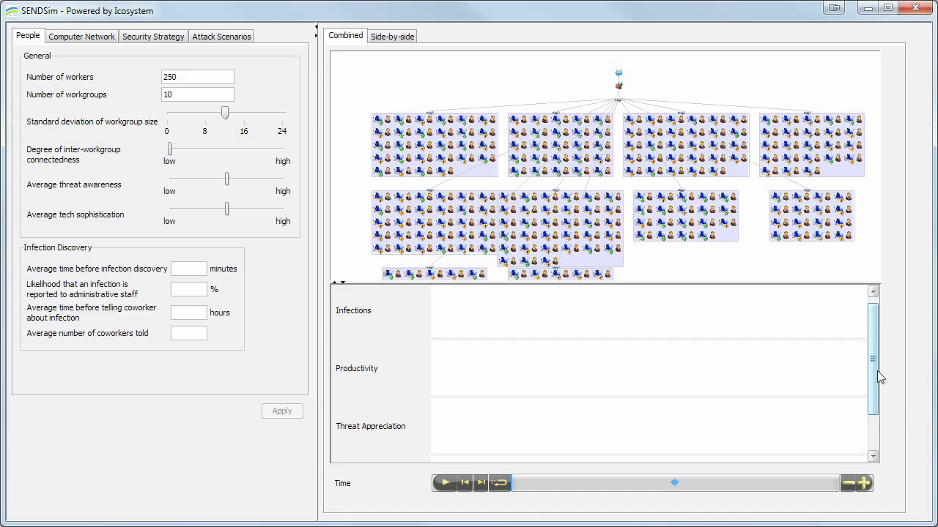
pyautogui.moveTo(873, 377); pyautogui.dragTo(875, 413)
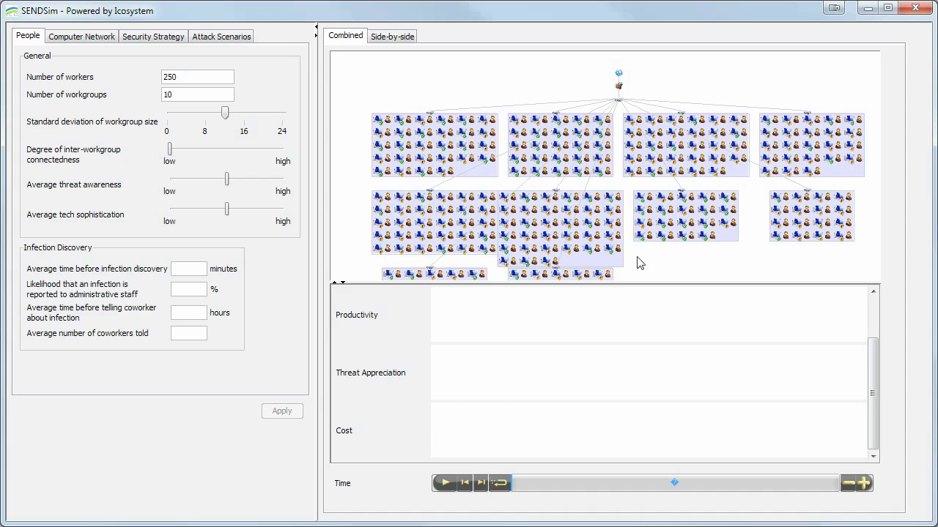
pyautogui.moveTo(655, 259); pyautogui.dragTo(650, 251)
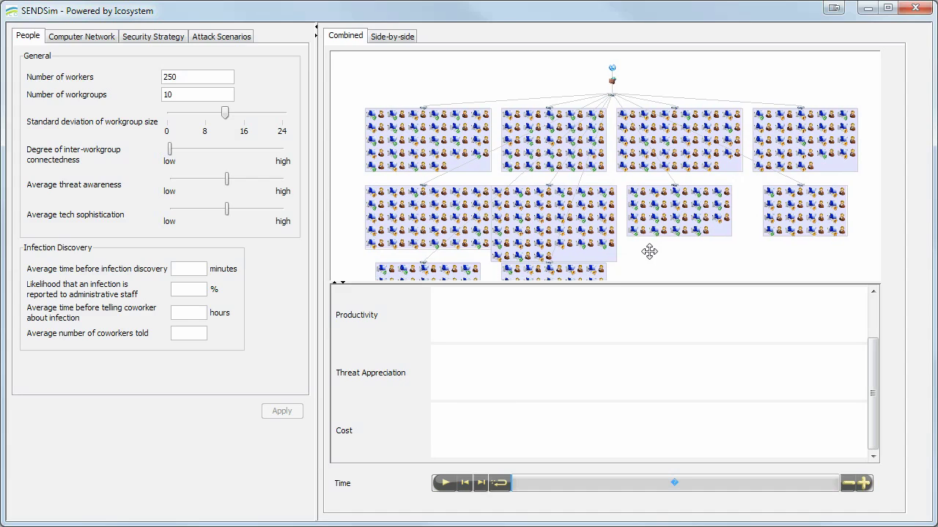
# Start the simulation and zoom into the network diagram to watch infection labels appear.
pyautogui.click(444, 485)
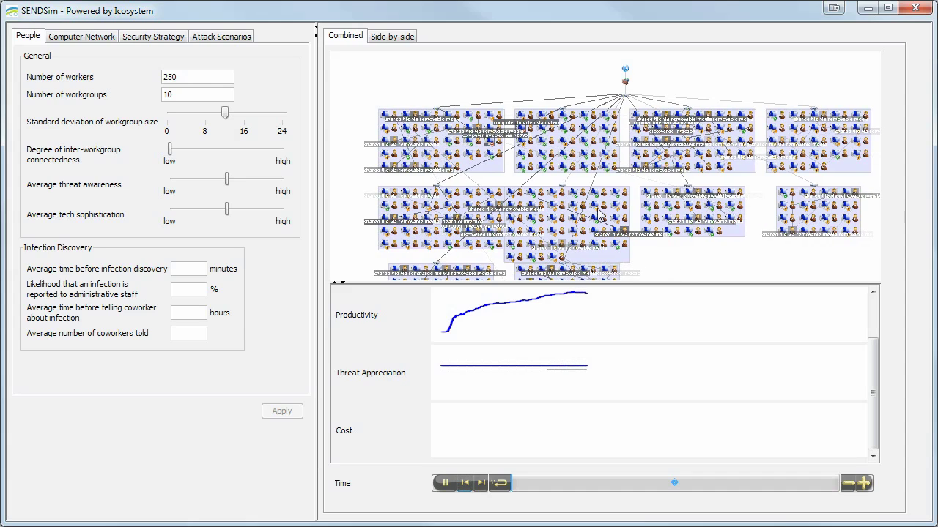
pyautogui.moveTo(575, 214)
pyautogui.scroll(2, 571, 202)
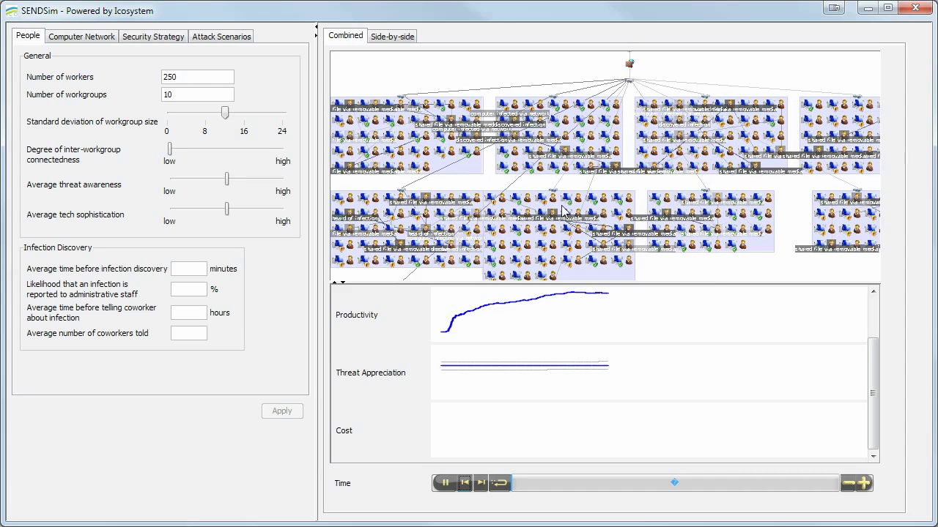
pyautogui.moveTo(569, 185); pyautogui.dragTo(574, 218)
pyautogui.scroll(2, 564, 170)
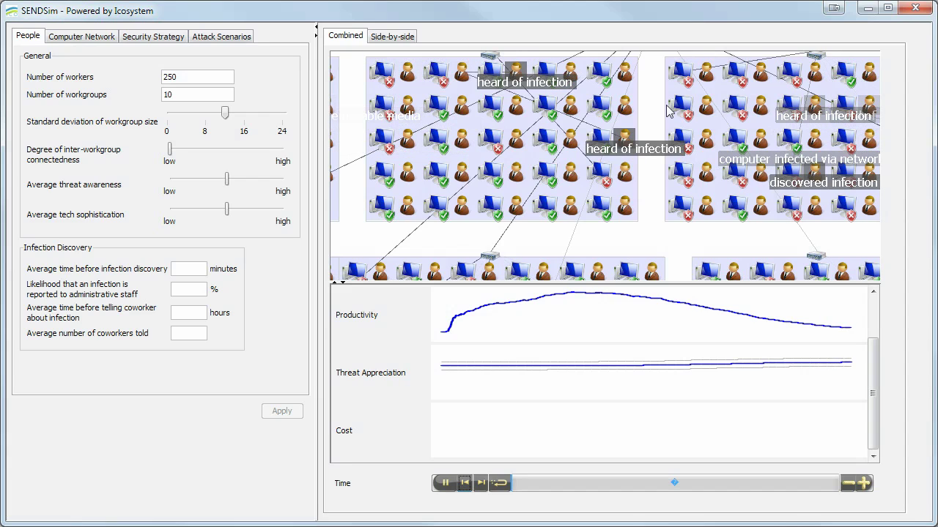
# Pan the network view, then scroll the charts up to Infections and back down to Cost.
pyautogui.moveTo(656, 95); pyautogui.dragTo(704, 142)
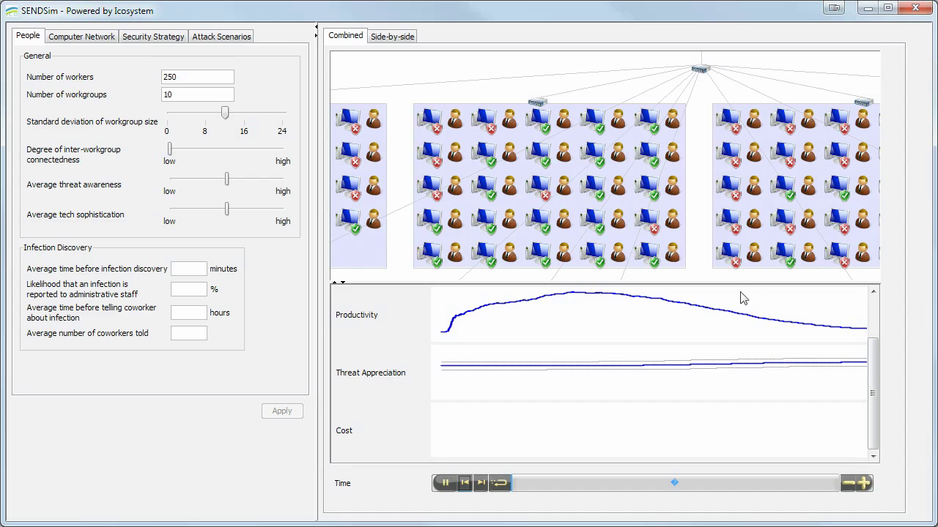
pyautogui.moveTo(870, 376); pyautogui.dragTo(877, 320)
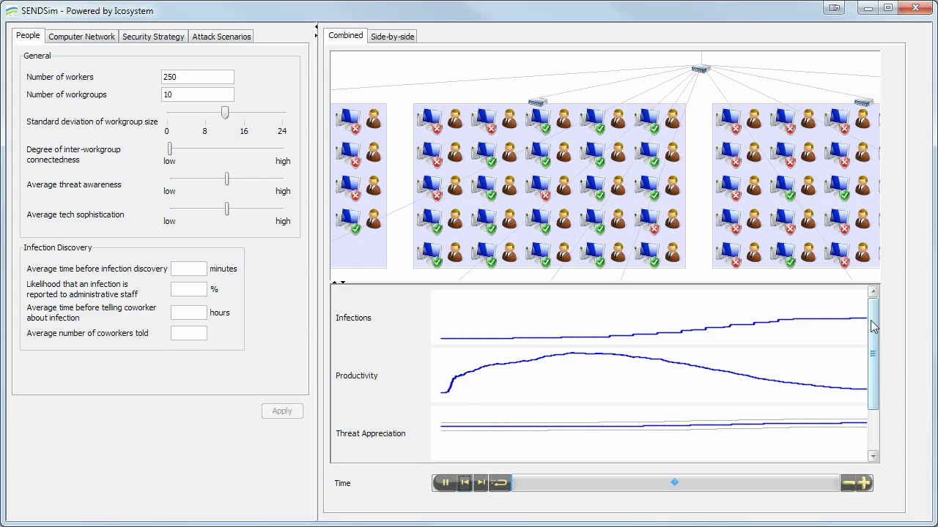
pyautogui.moveTo(873, 332); pyautogui.dragTo(873, 372)
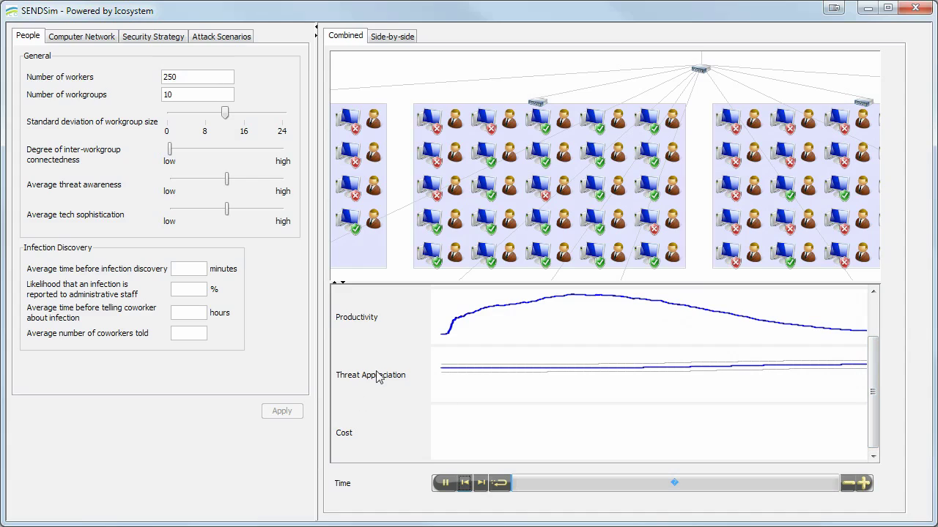